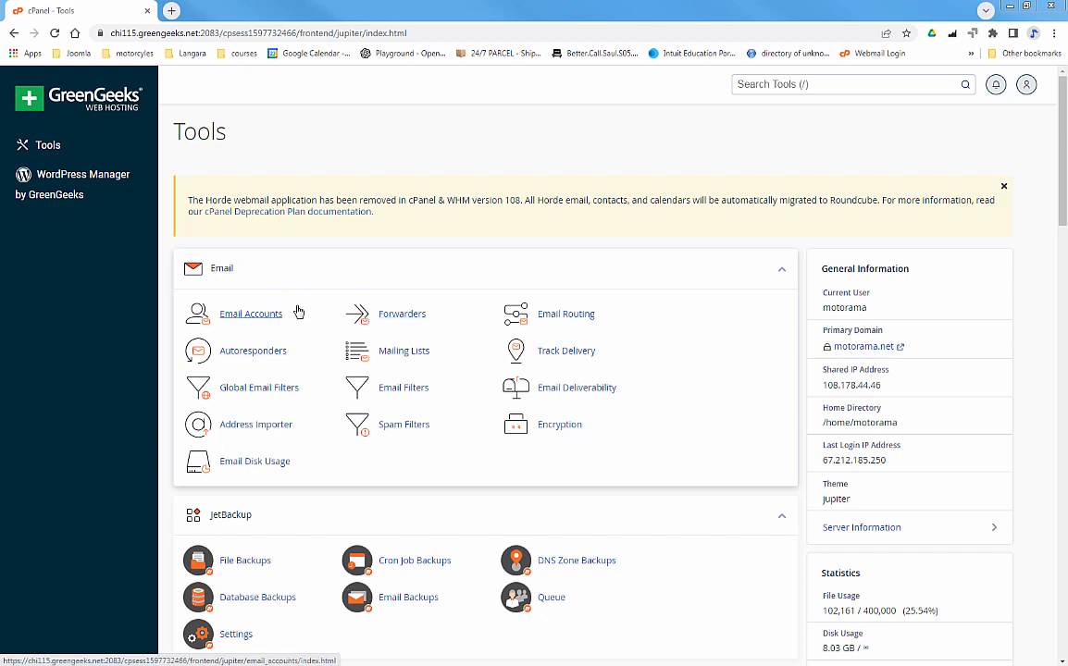
# Create a new MySQL database named advanced-web-design under the motorama_ prefix and return to the database overview.
pyautogui.scroll(-5, 360, 262)
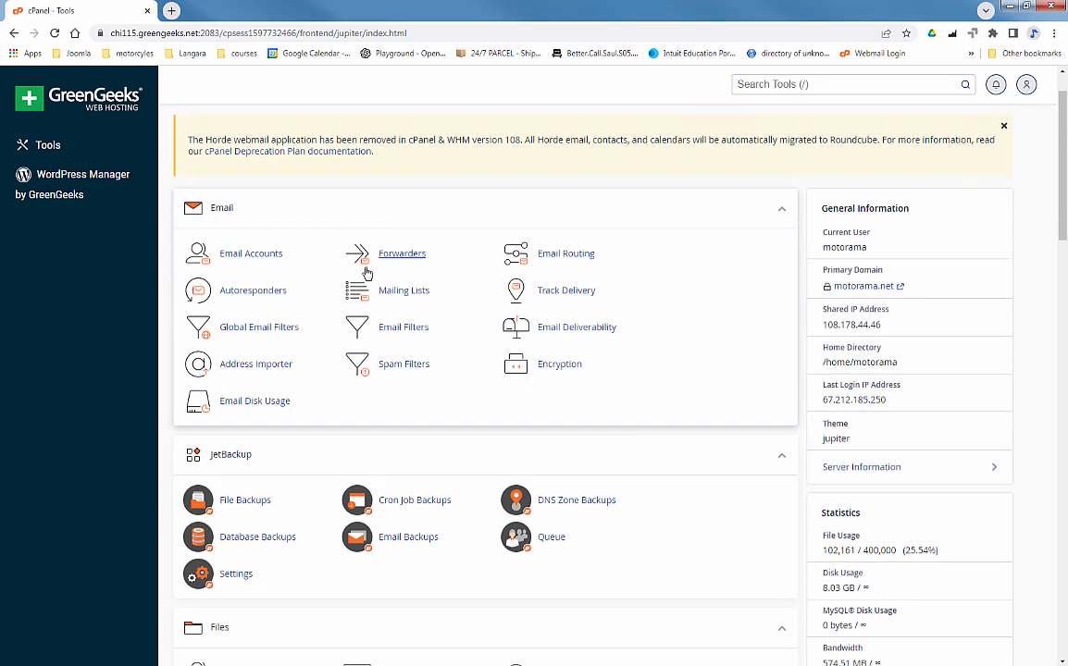
pyautogui.scroll(-2, 312, 287)
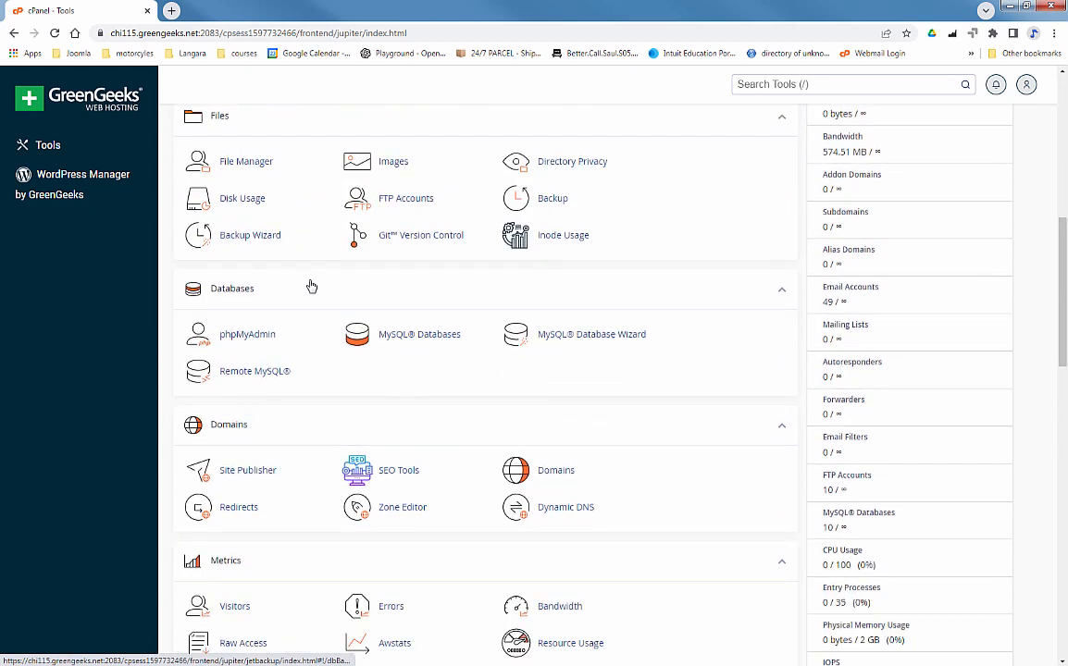
pyautogui.click(403, 339)
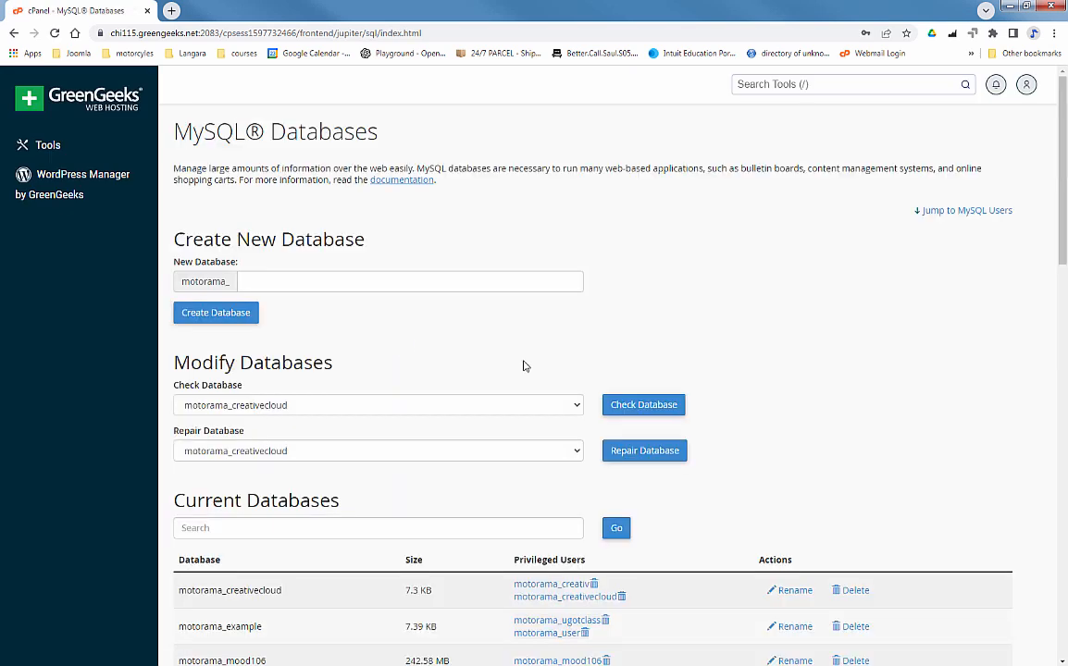
pyautogui.click(312, 282)
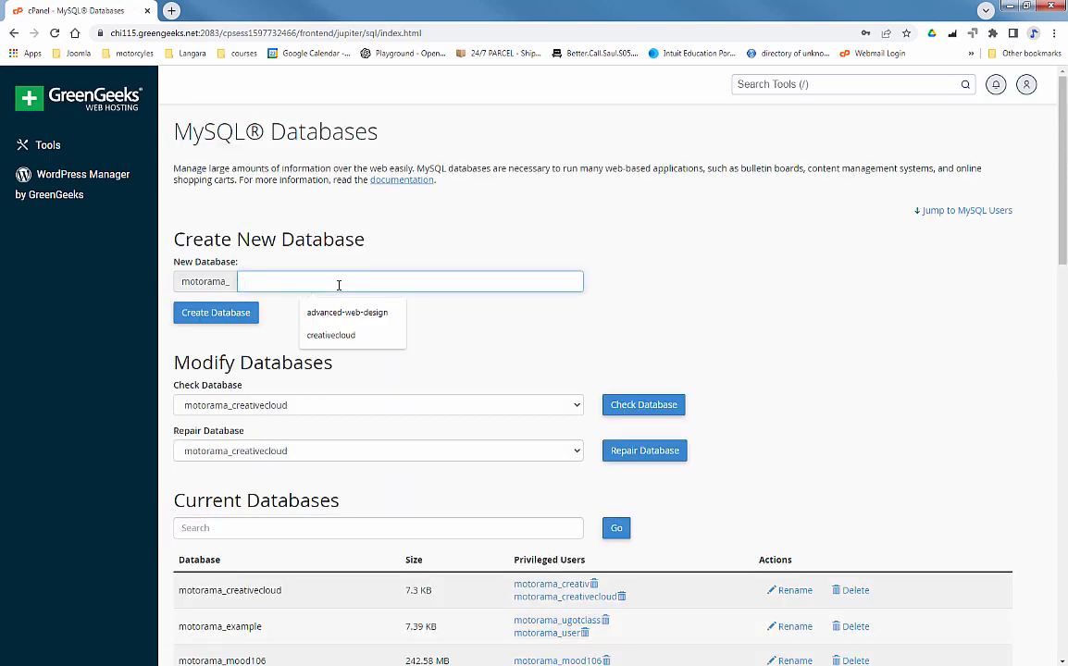
pyautogui.click(319, 312)
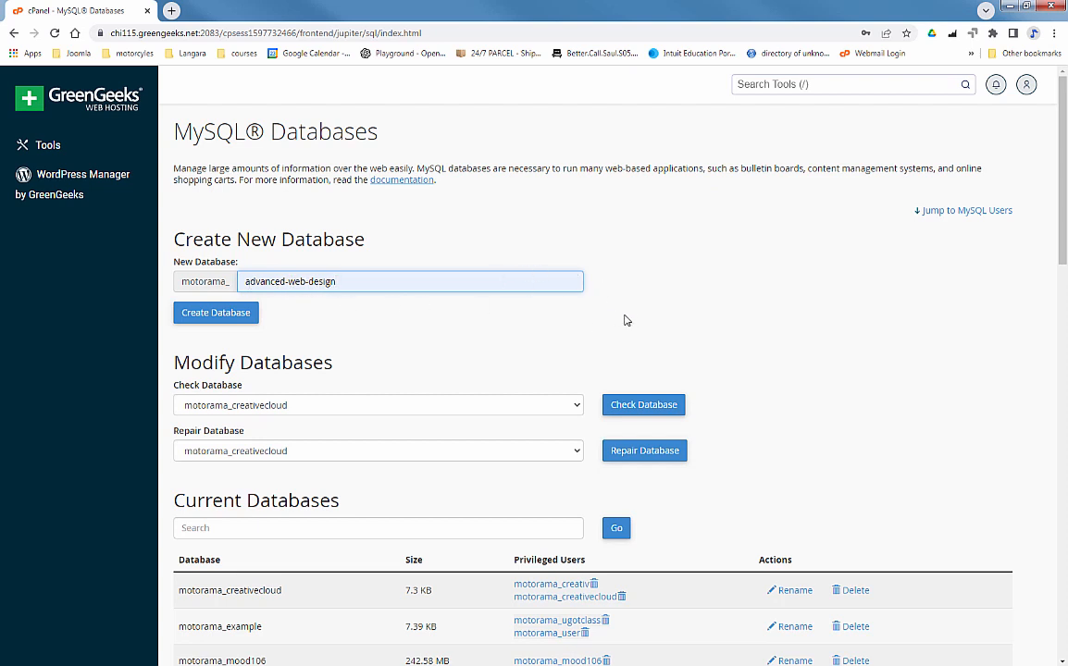
pyautogui.click(232, 315)
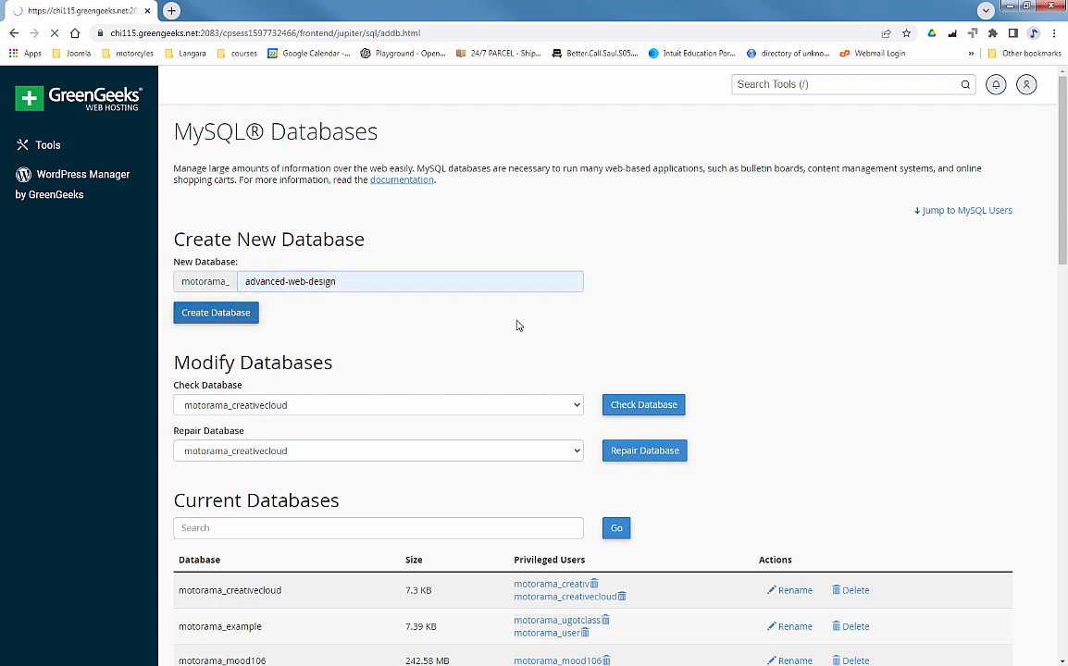
pyautogui.click(603, 220)
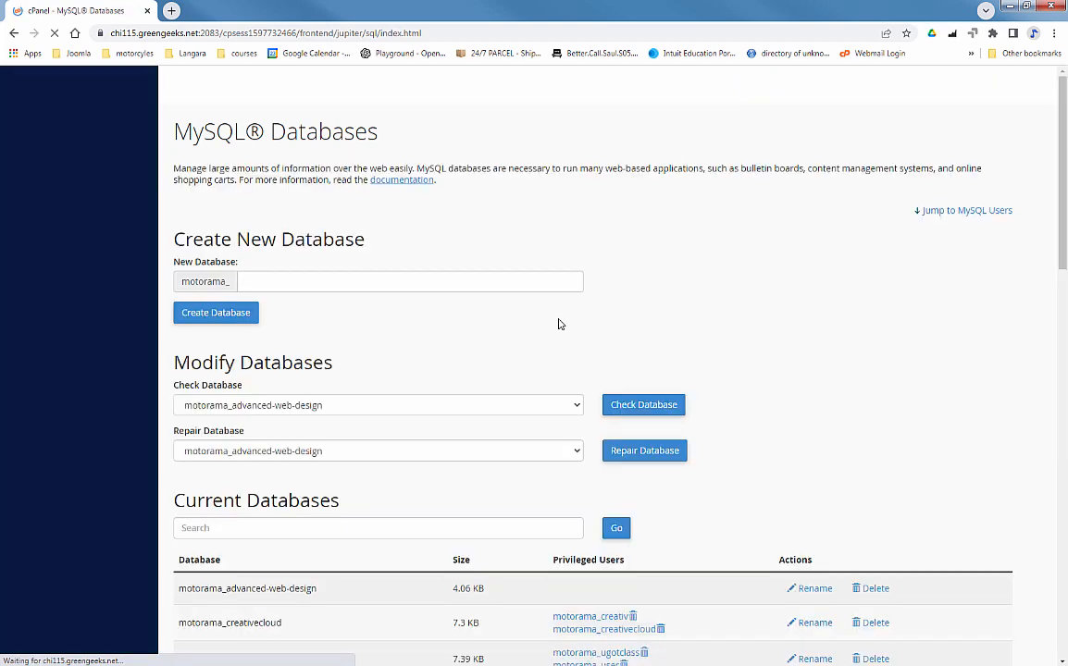
# Set the username of the new MySQL user to advanced-web-design.
pyautogui.scroll(-2, 443, 305)
pyautogui.scroll(-4, 443, 306)
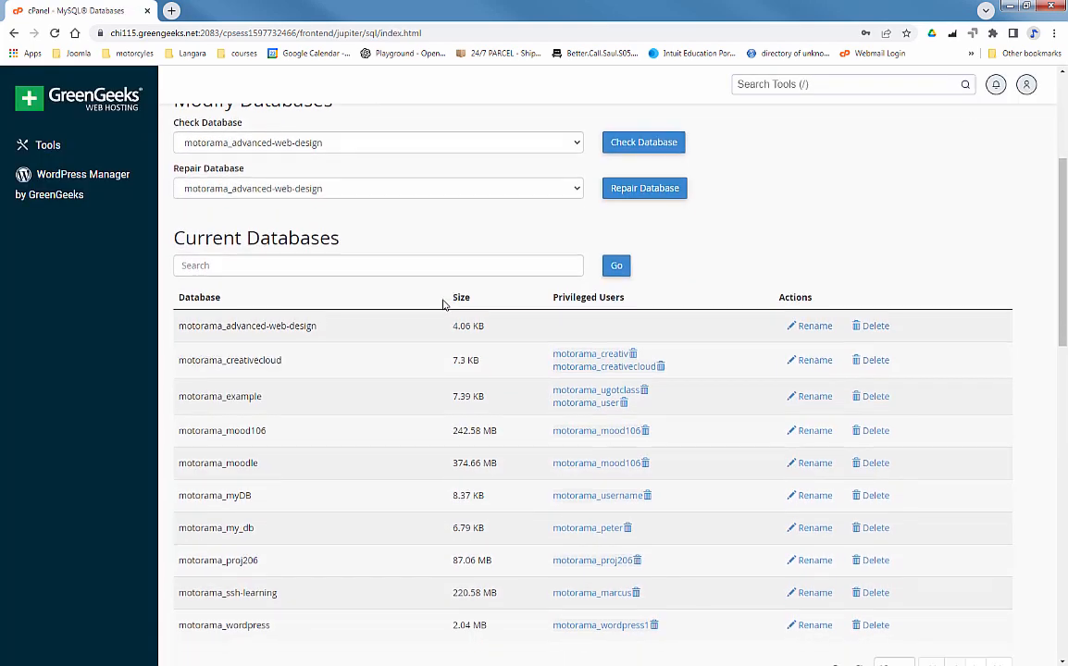
pyautogui.scroll(-1, 444, 307)
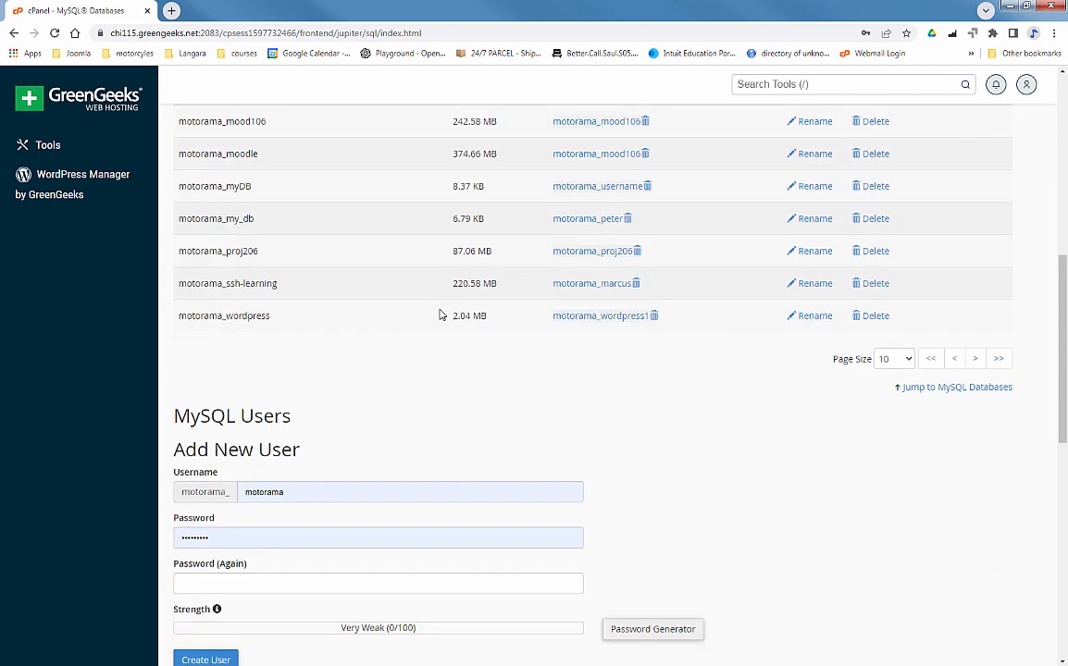
pyautogui.scroll(-1, 426, 341)
pyautogui.scroll(-1, 427, 340)
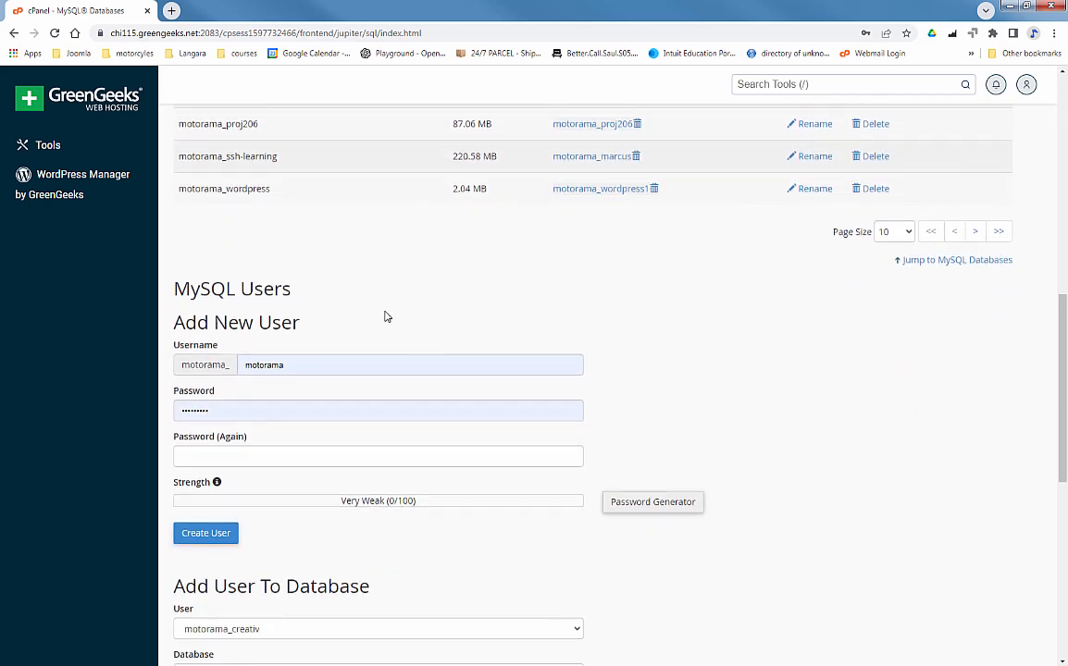
pyautogui.scroll(-1, 385, 316)
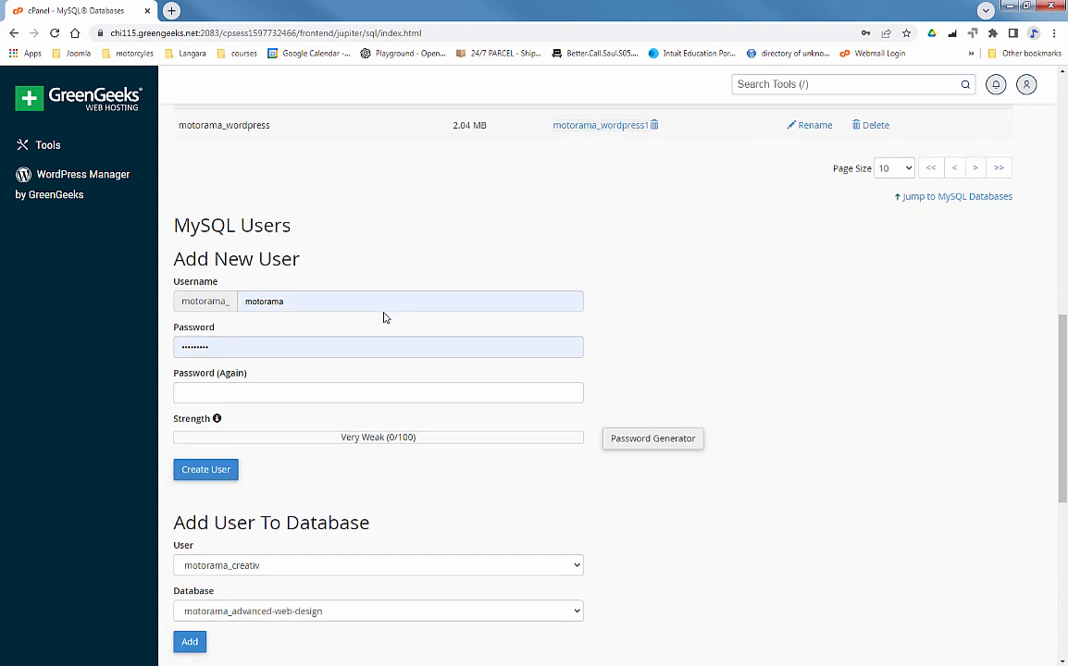
pyautogui.doubleClick(276, 303)
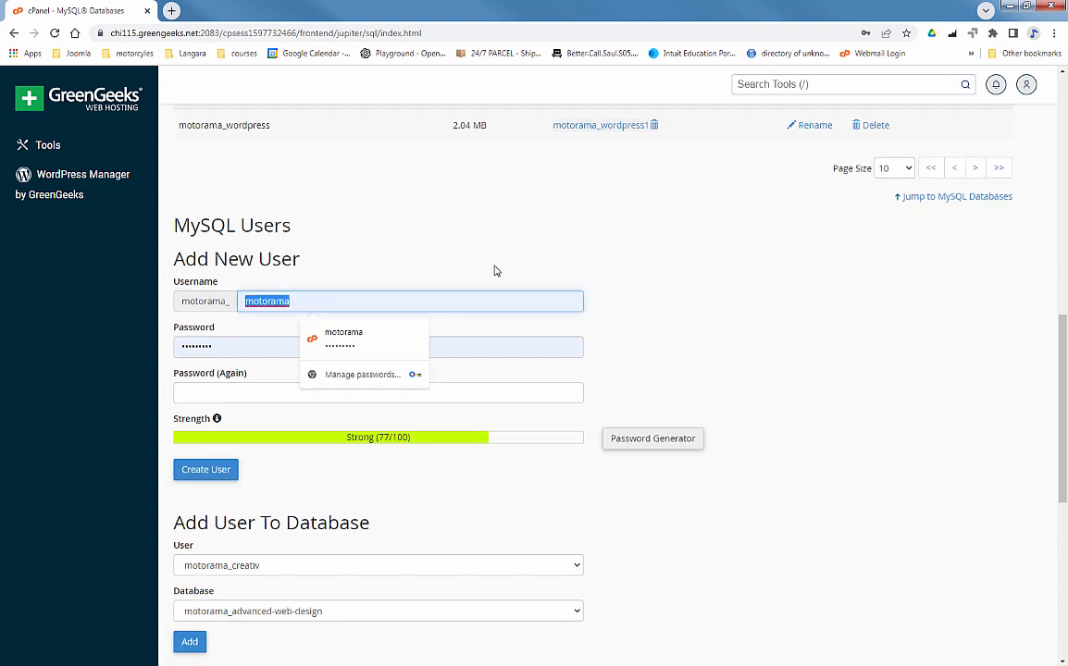
pyautogui.write('advanced-web-design')
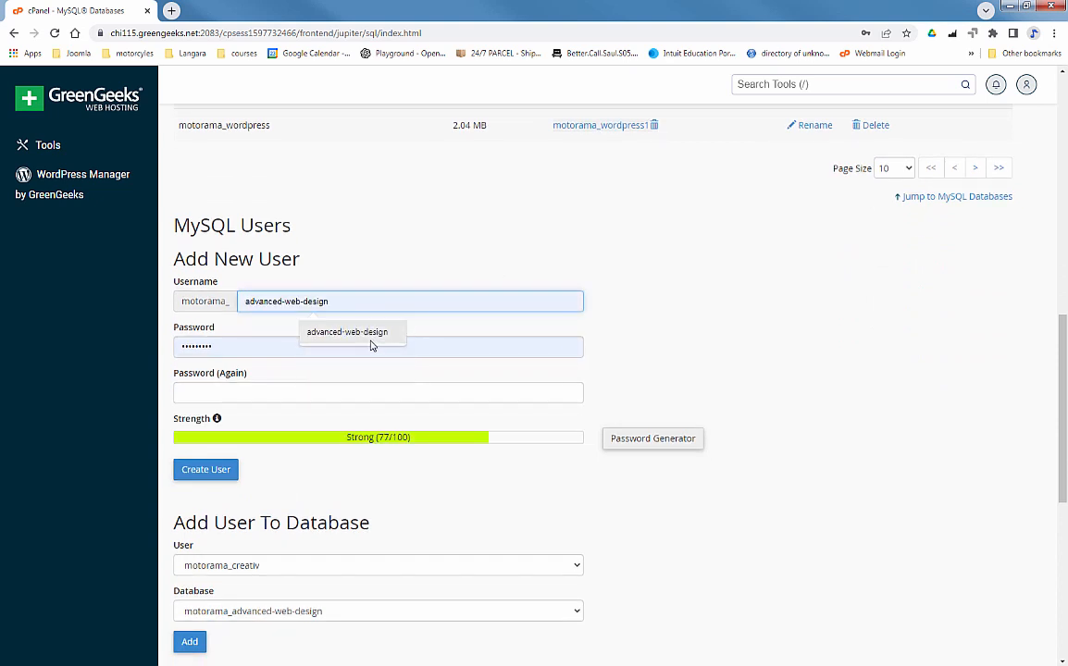
pyautogui.click(368, 335)
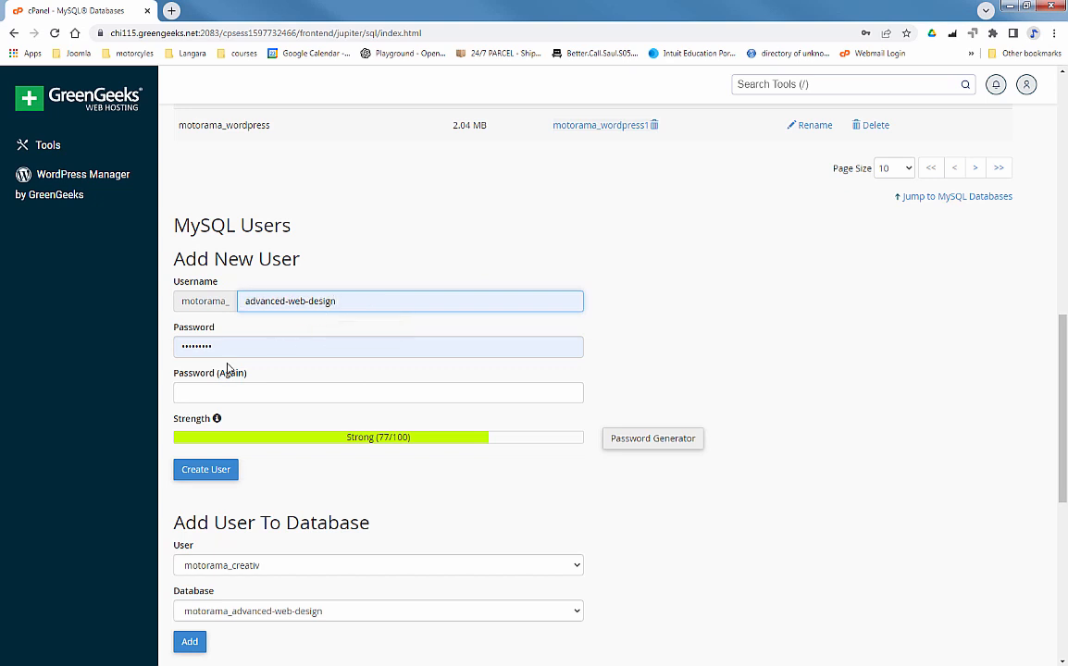
# Enter and repeat the new user's password, create the user without saving the password in the browser, and return to the database overview.
pyautogui.press('Tab')
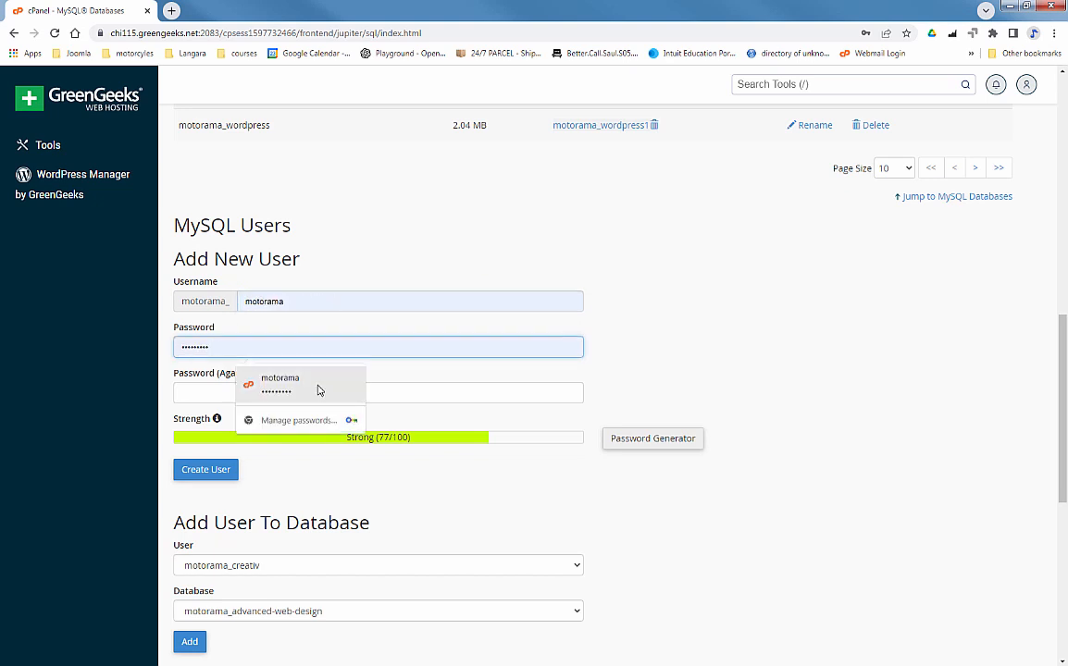
pyautogui.write('•••')
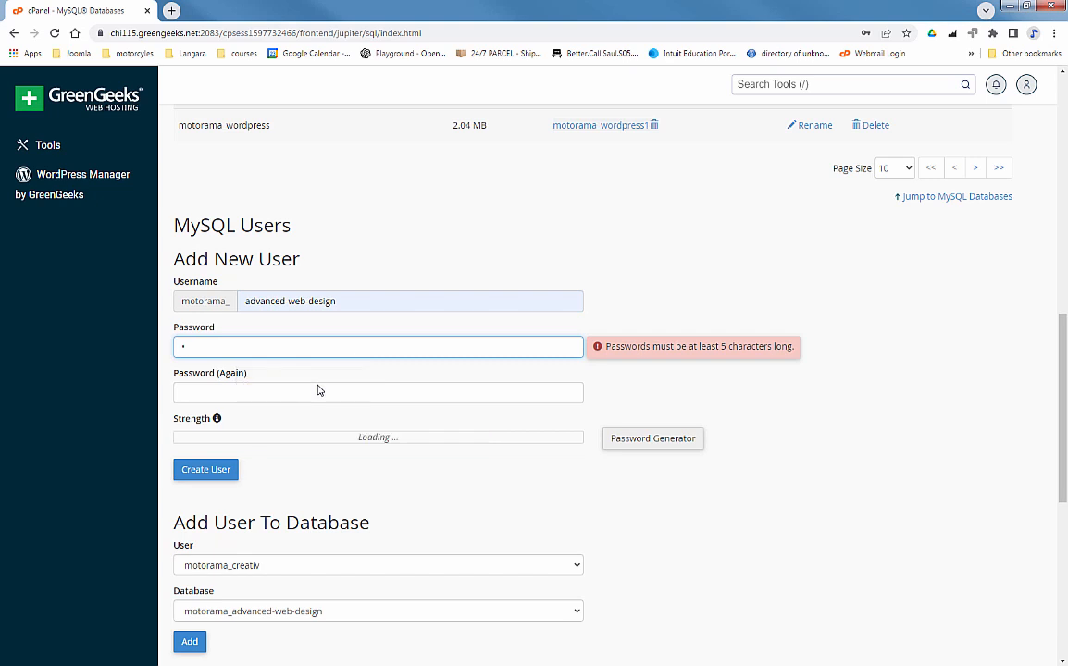
pyautogui.write('••')
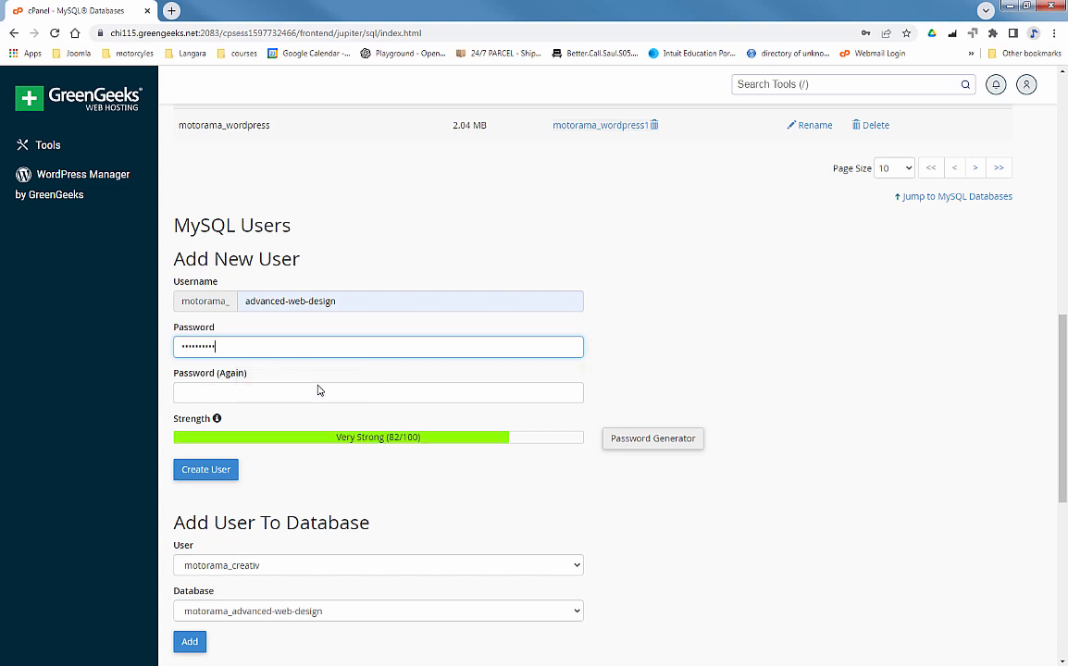
pyautogui.click(317, 390)
pyautogui.write('•')
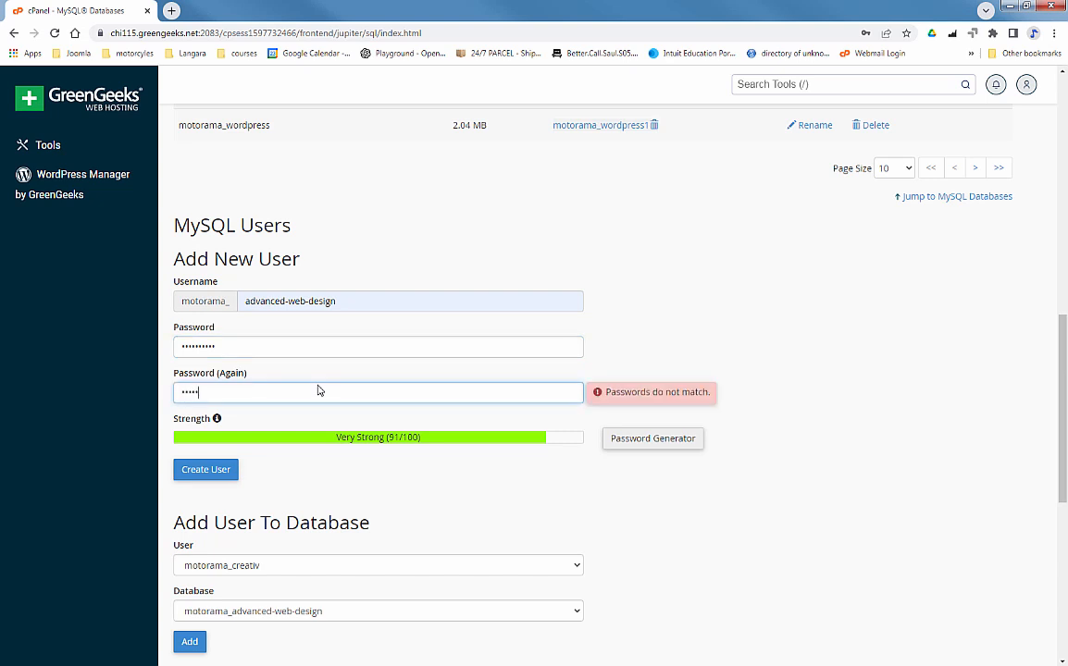
pyautogui.write('•')
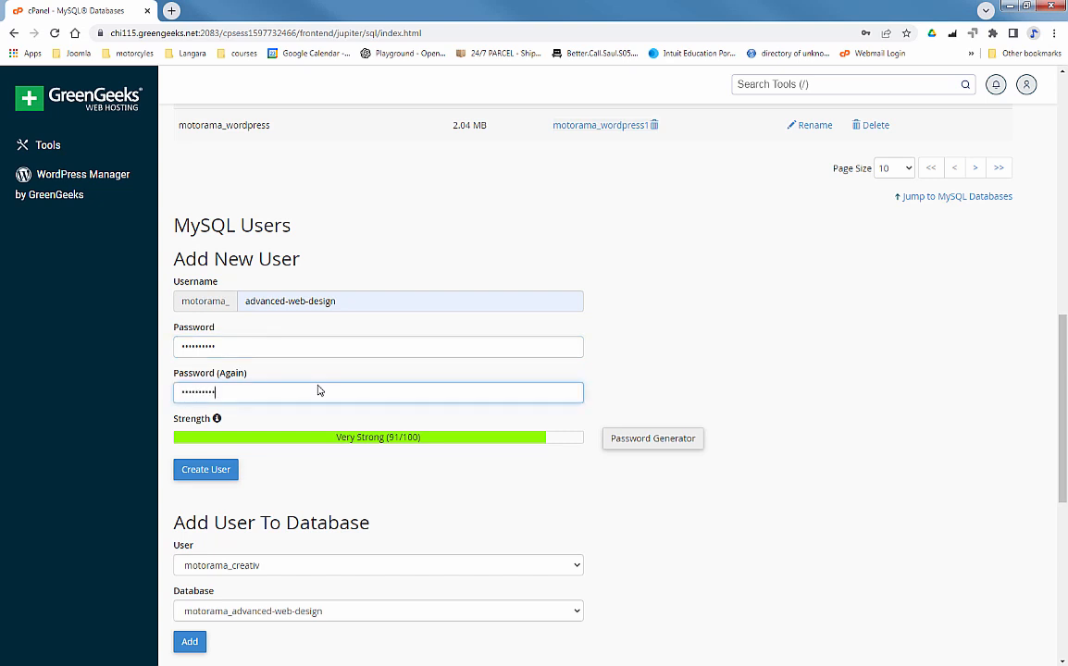
pyautogui.click(236, 469)
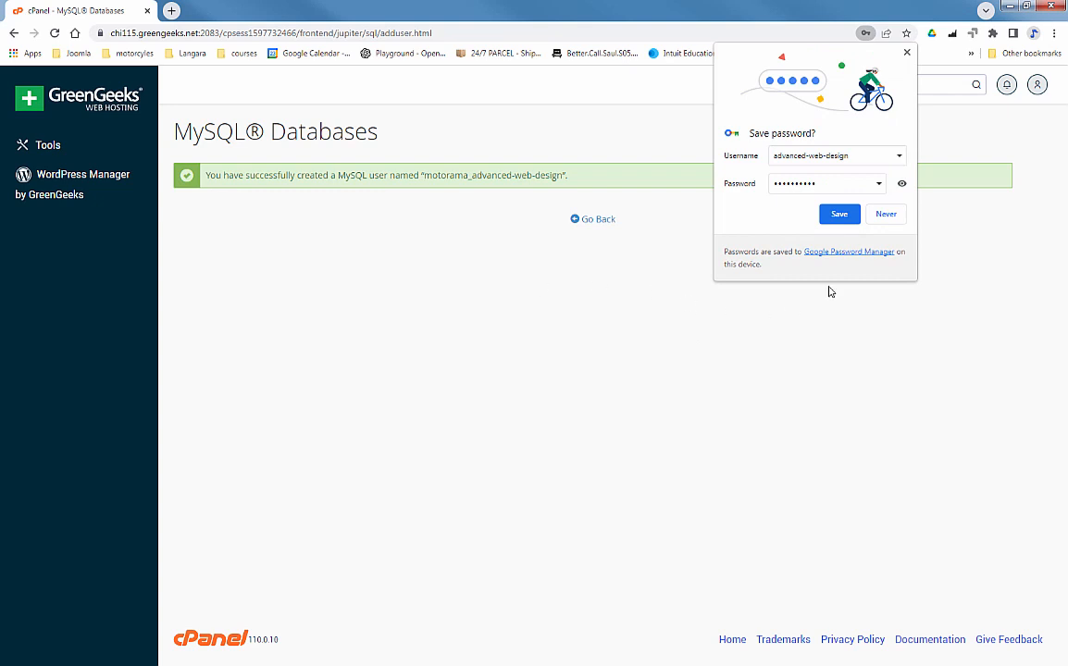
pyautogui.click(907, 54)
pyautogui.click(603, 222)
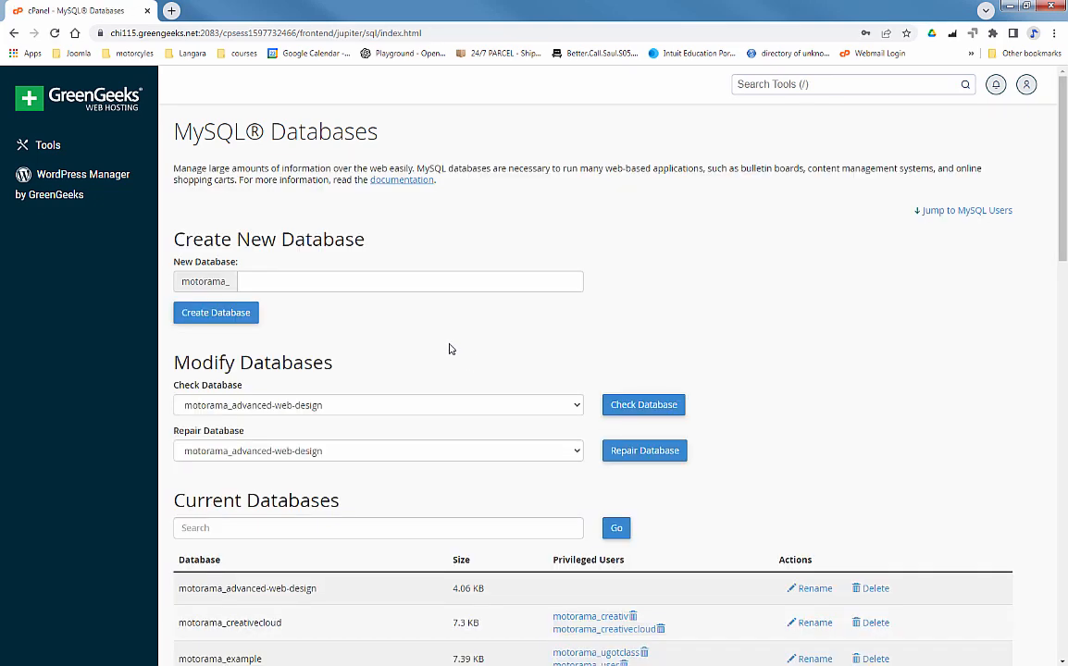
# Add user motorama_advanced-web-design to the motorama_advanced-web-design database and save ALL PRIVILEGES for it.
pyautogui.scroll(-1, 442, 345)
pyautogui.scroll(-10, 438, 341)
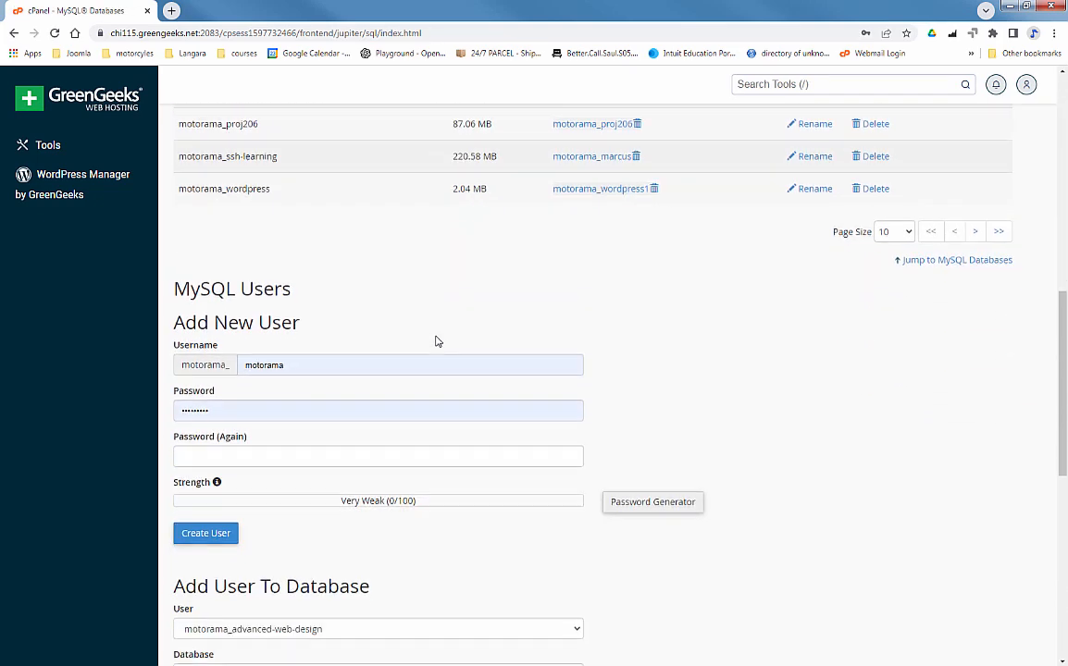
pyautogui.scroll(-3, 374, 285)
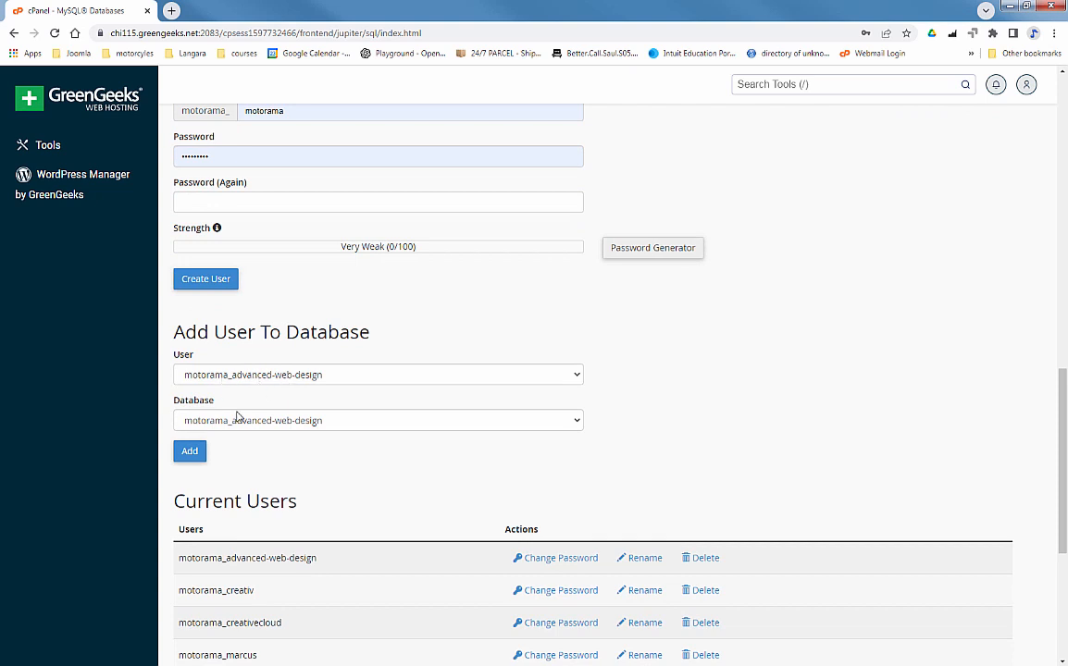
pyautogui.click(189, 453)
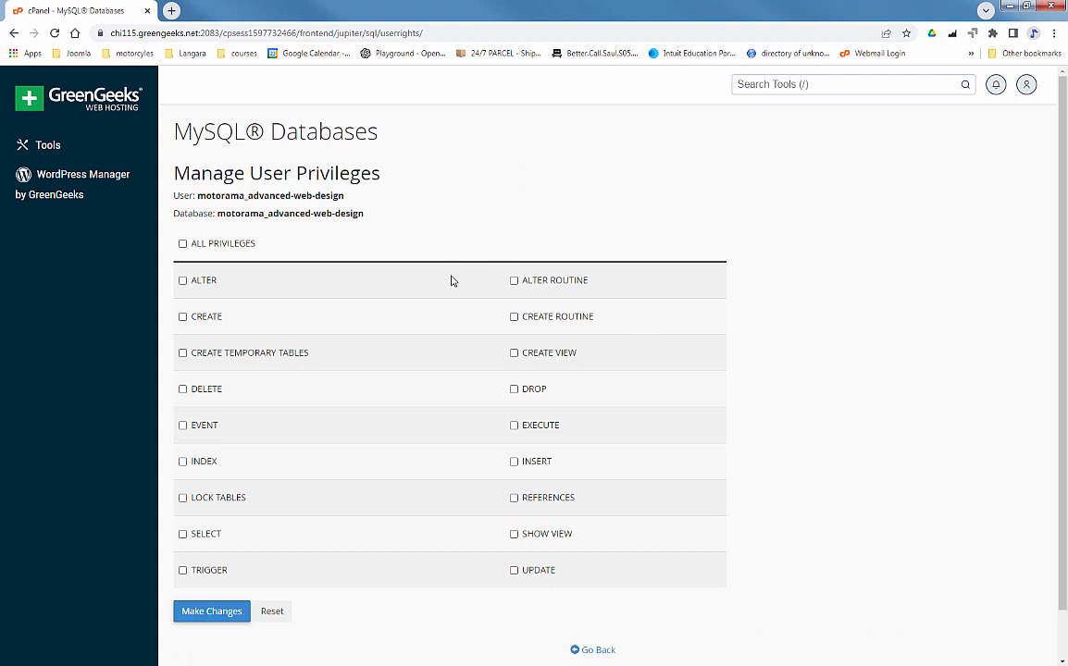
pyautogui.click(183, 246)
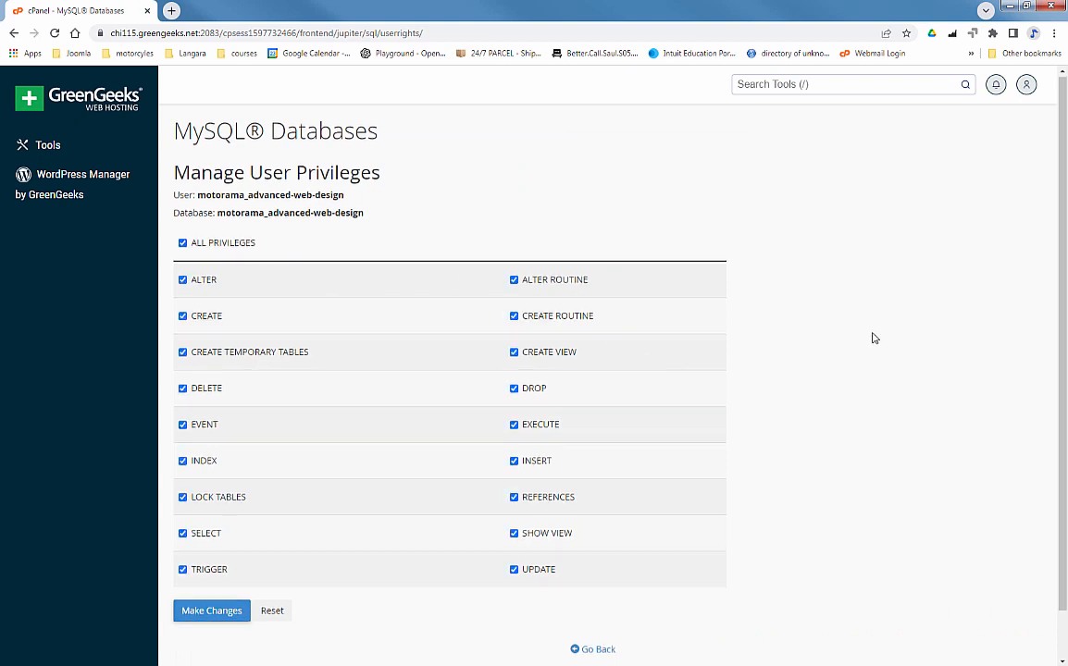
pyautogui.scroll(-1, 873, 336)
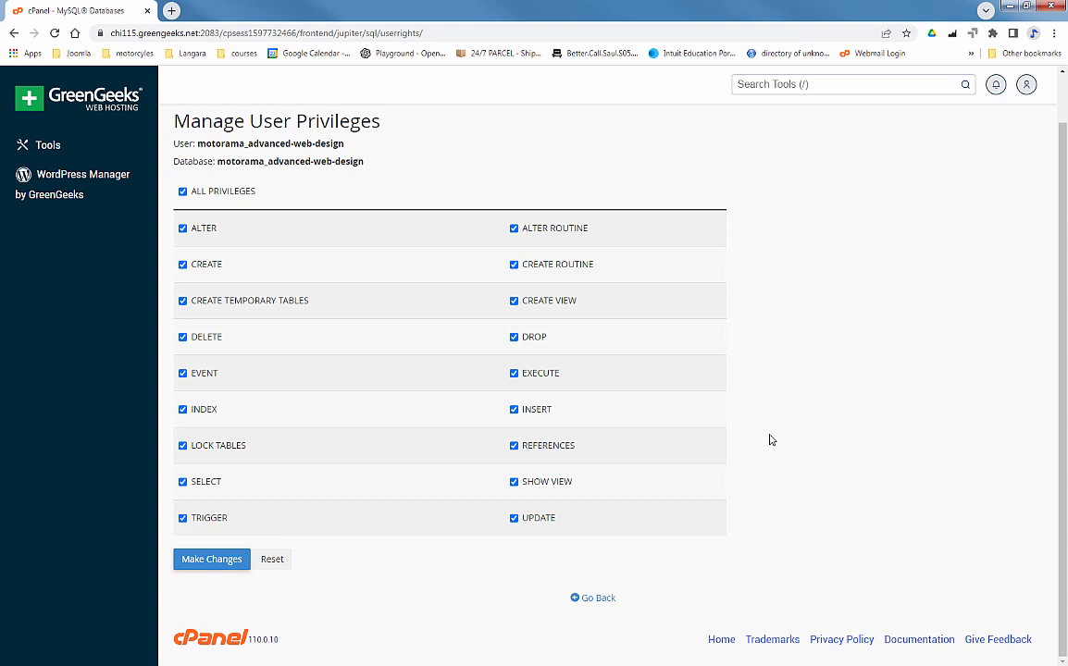
pyautogui.click(206, 563)
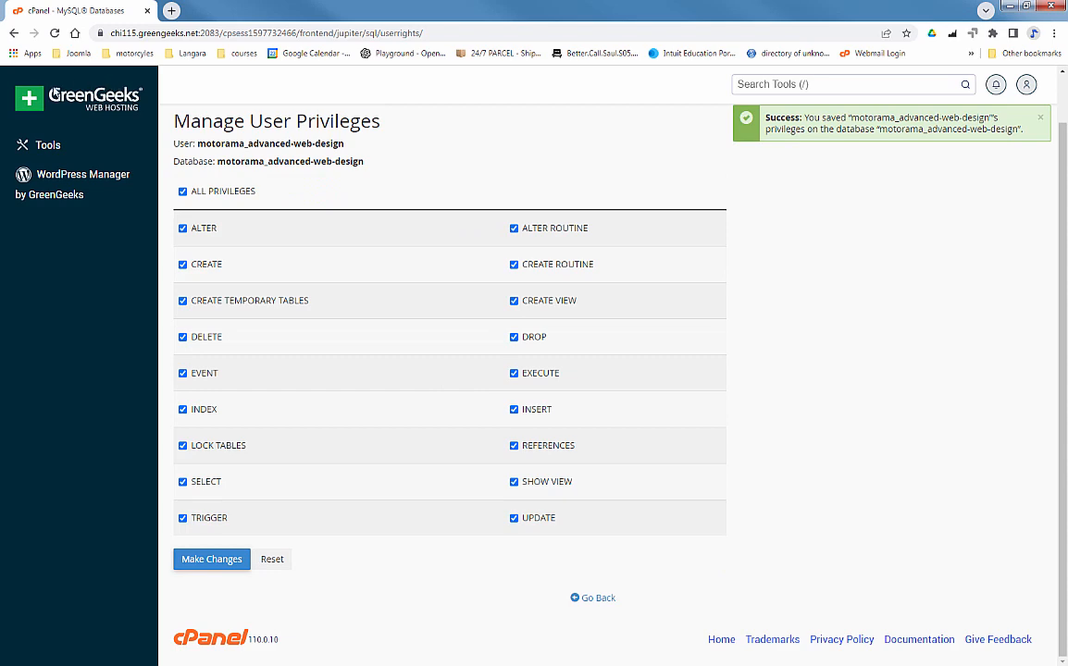
# Go back to the cPanel tools overview, launch phpMyAdmin and open the motorama_advanced-web-design database.
pyautogui.click(82, 104)
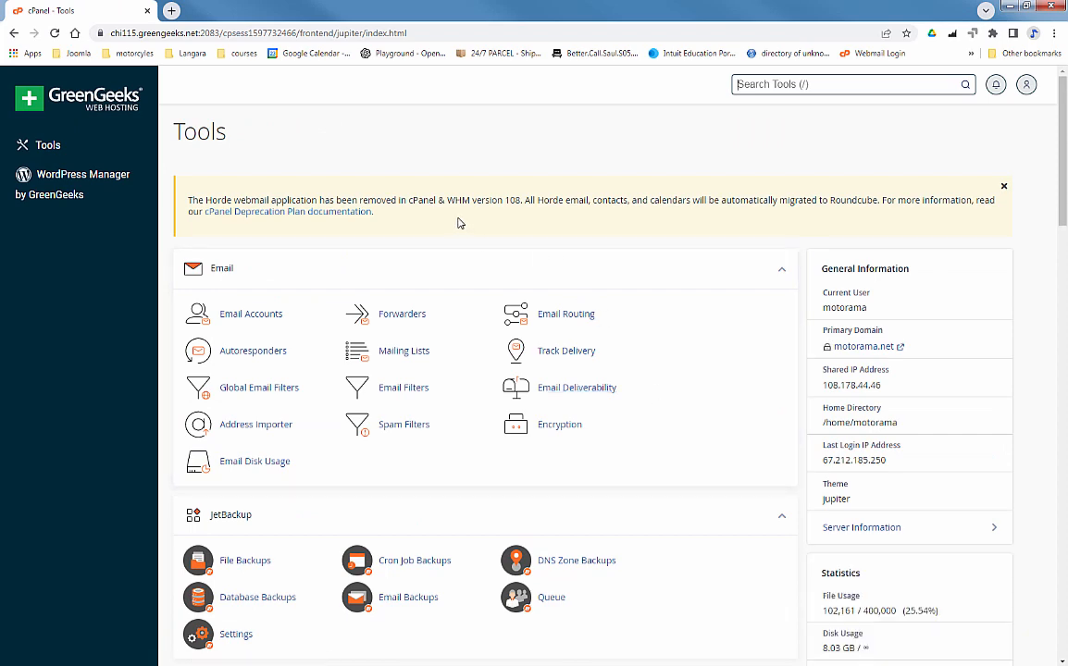
pyautogui.scroll(-2, 460, 222)
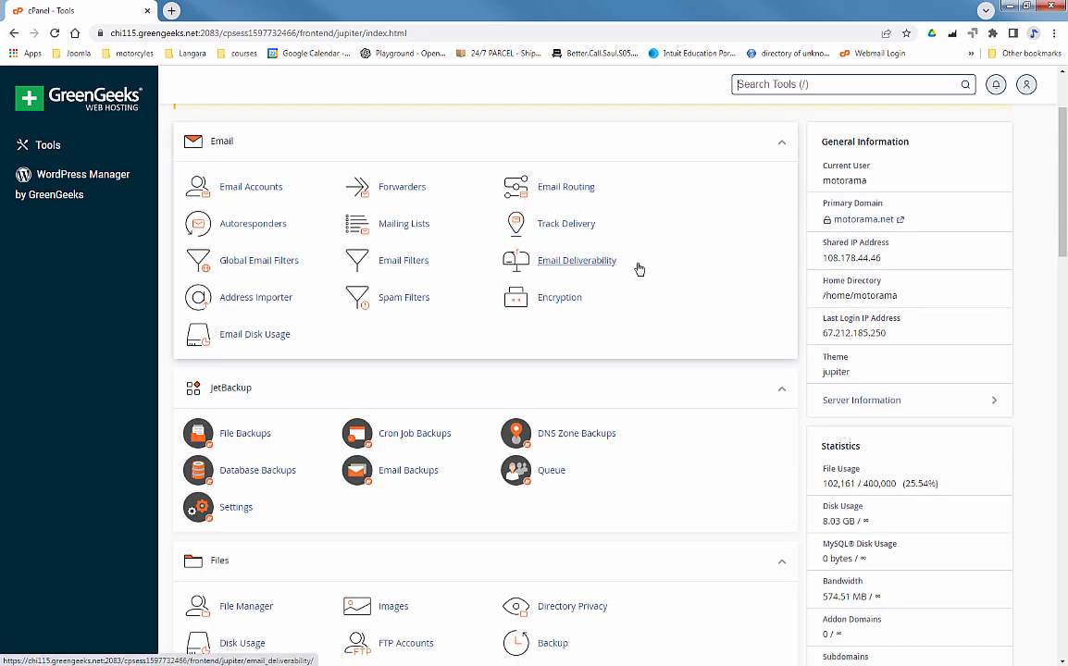
pyautogui.scroll(-2, 683, 269)
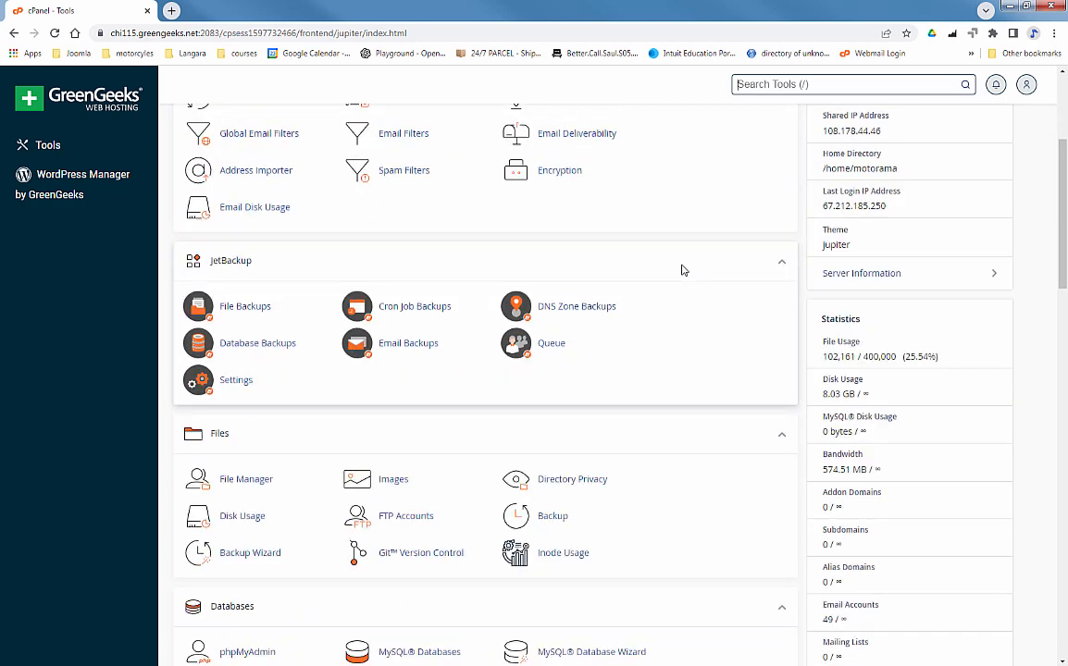
pyautogui.scroll(-3, 681, 267)
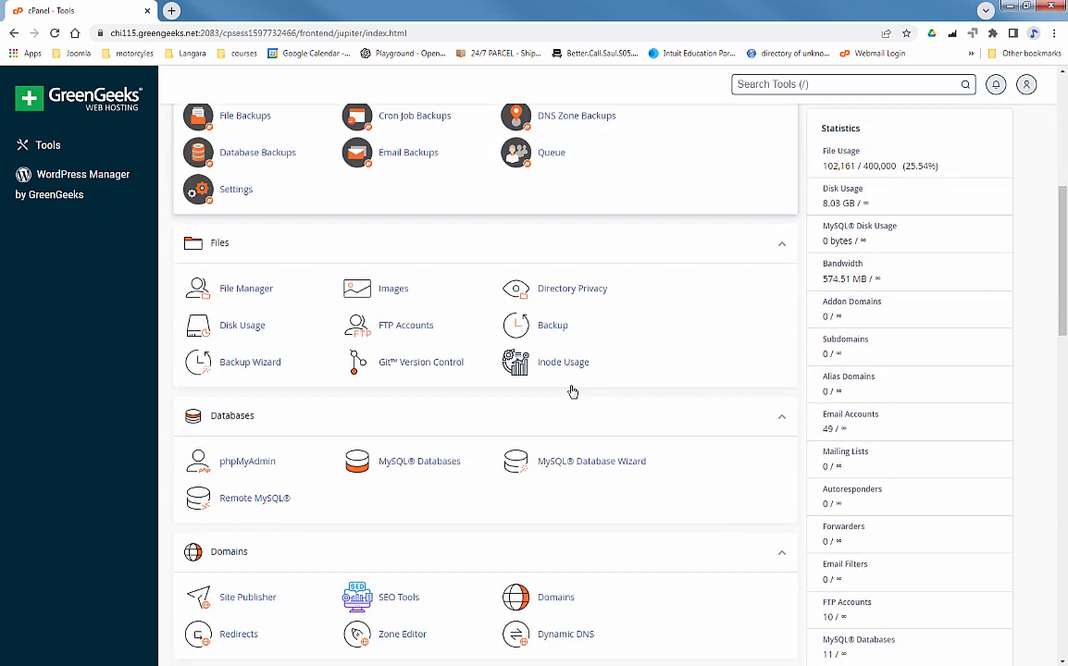
pyautogui.click(252, 466)
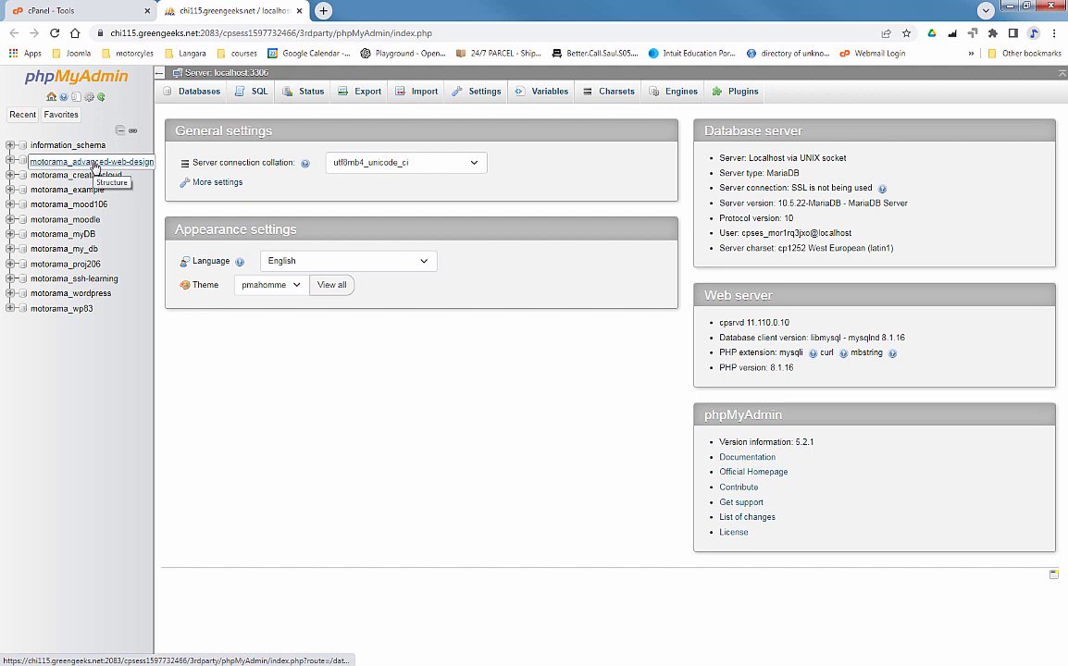
pyautogui.click(96, 163)
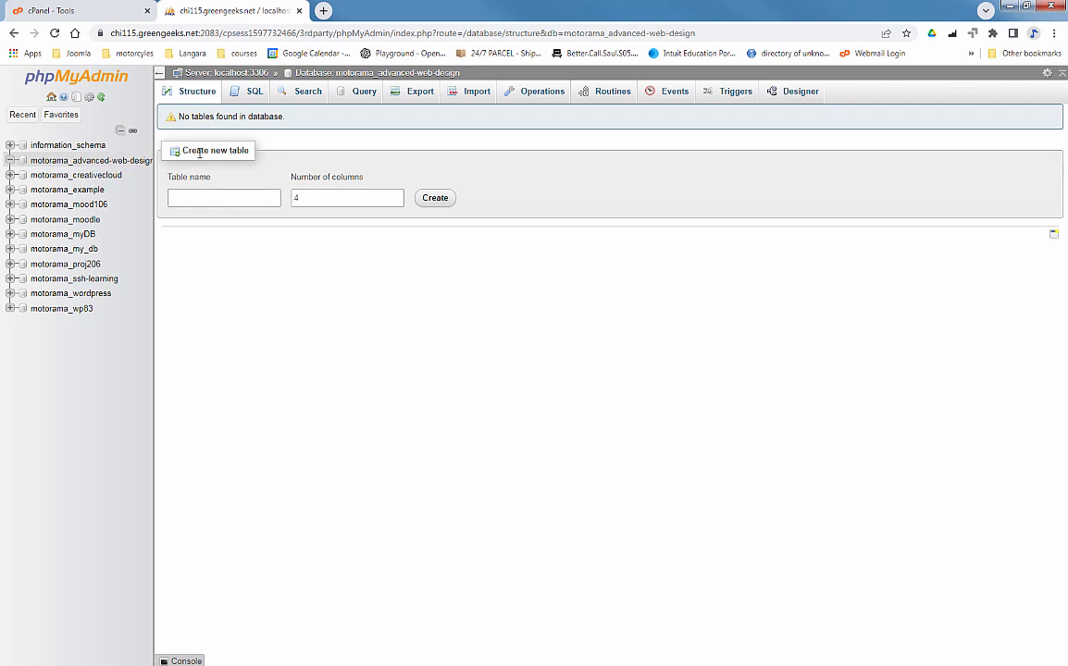
# Run an SQL query creating table Customers with customerId int AUTO_INCREMENT PRIMARY KEY and varchar(255) columns lastName, firstName, address and city.
pyautogui.click(252, 96)
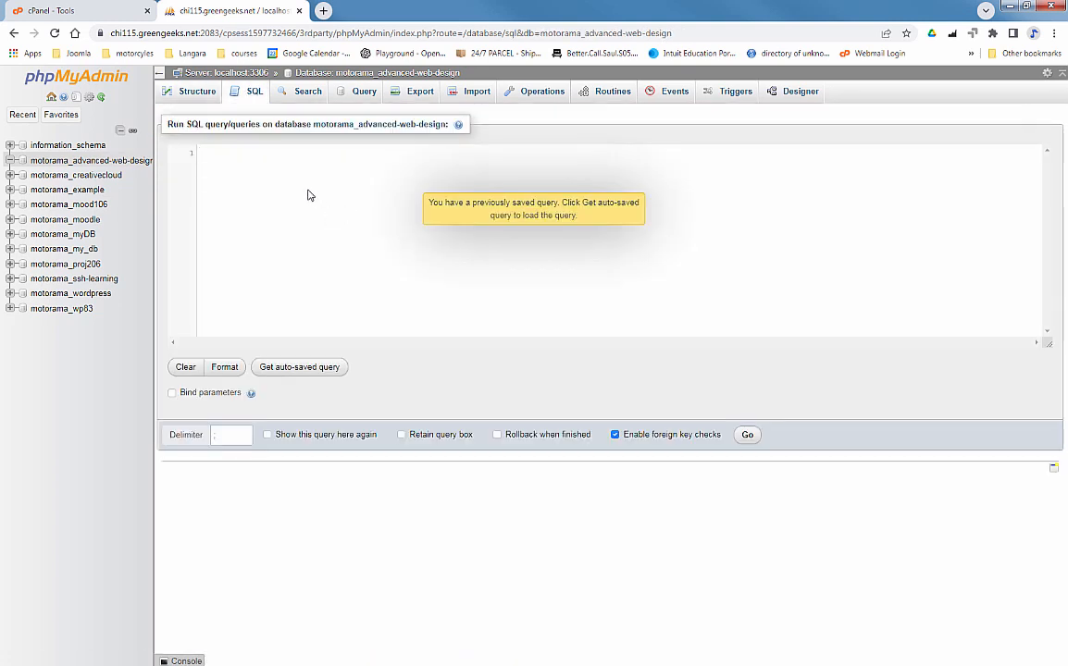
pyautogui.write('CREATE TABLE Customers ( customerId int AUTO_INCREMENT PRIMARY KEY, lastName varchar(255), firstName varchar(255), address varchar(255), city varchar(255) );')
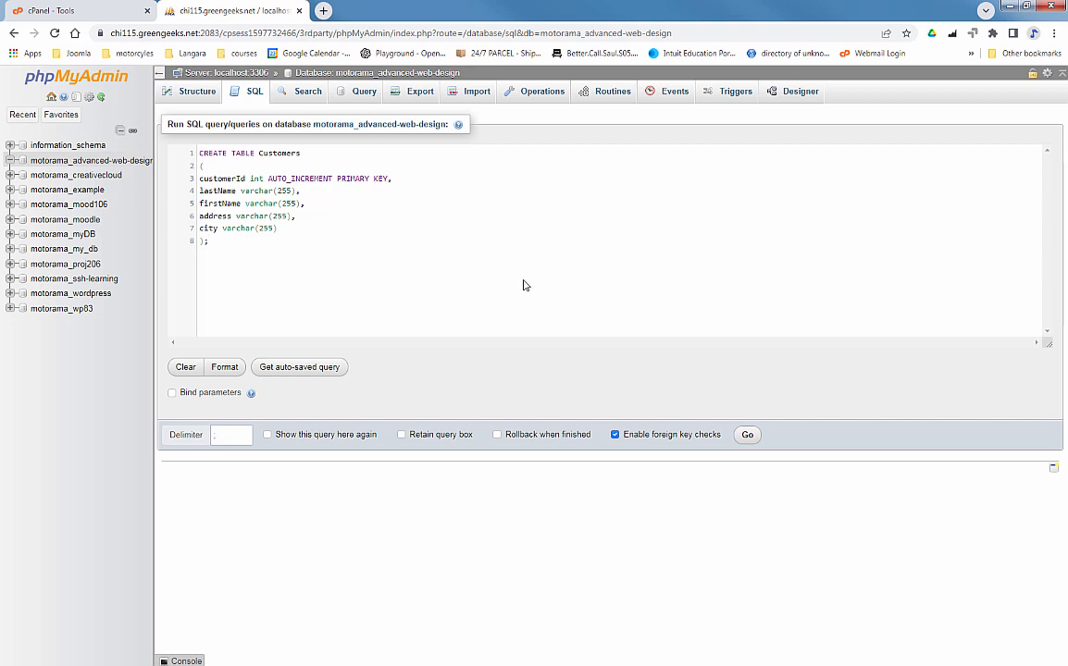
pyautogui.click(746, 436)
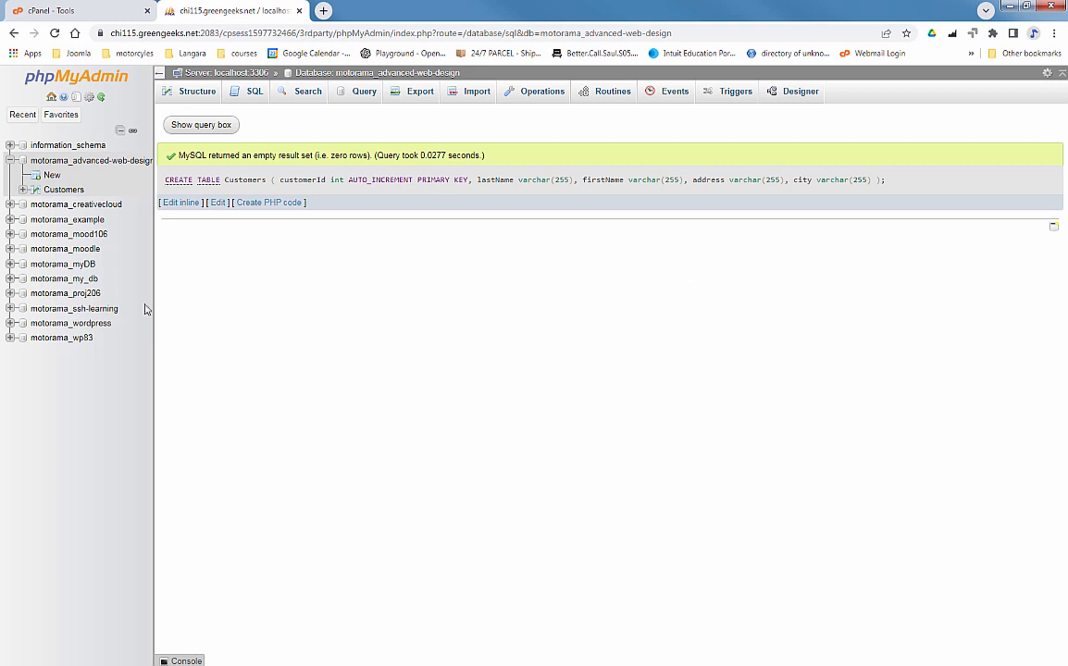
# Expand the Customers table and its columns in the database tree to examine the table's structure.
pyautogui.click(21, 190)
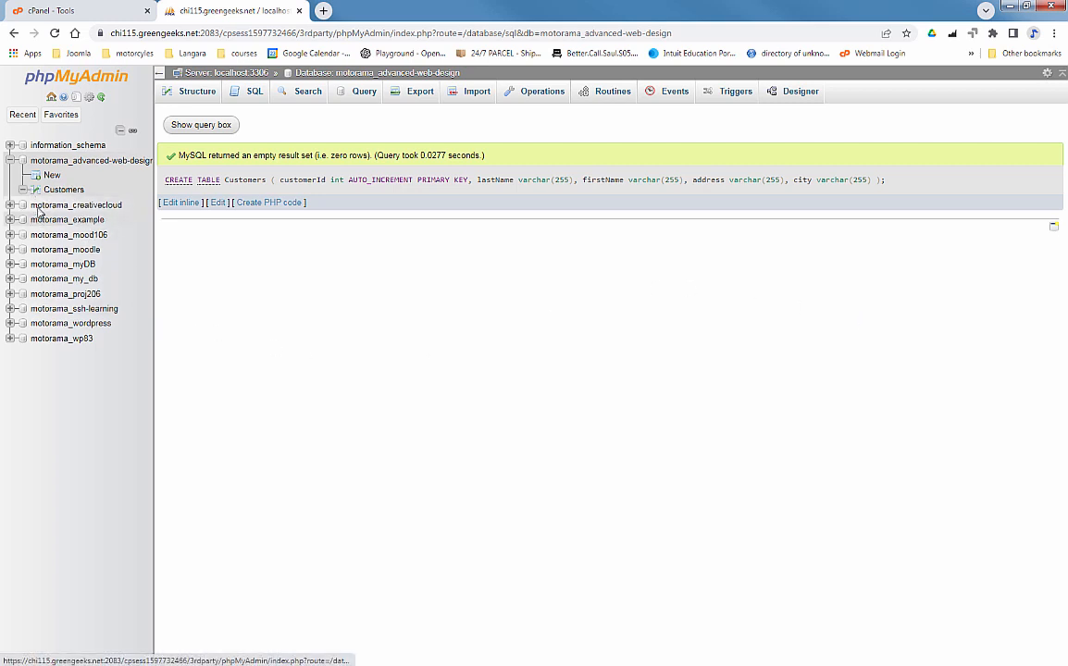
pyautogui.click(35, 206)
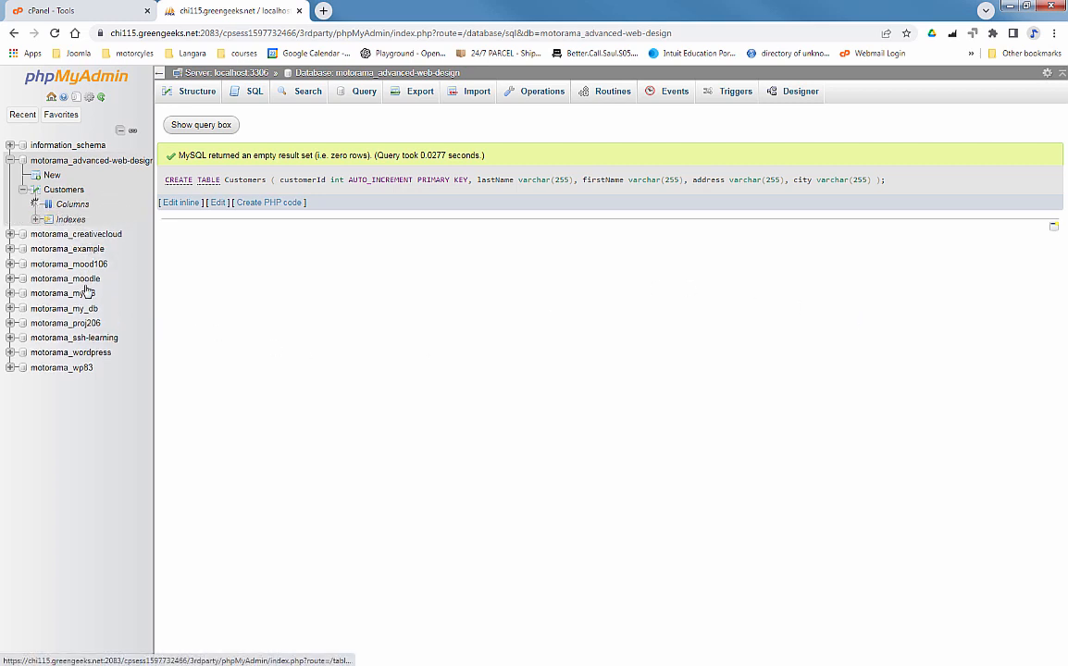